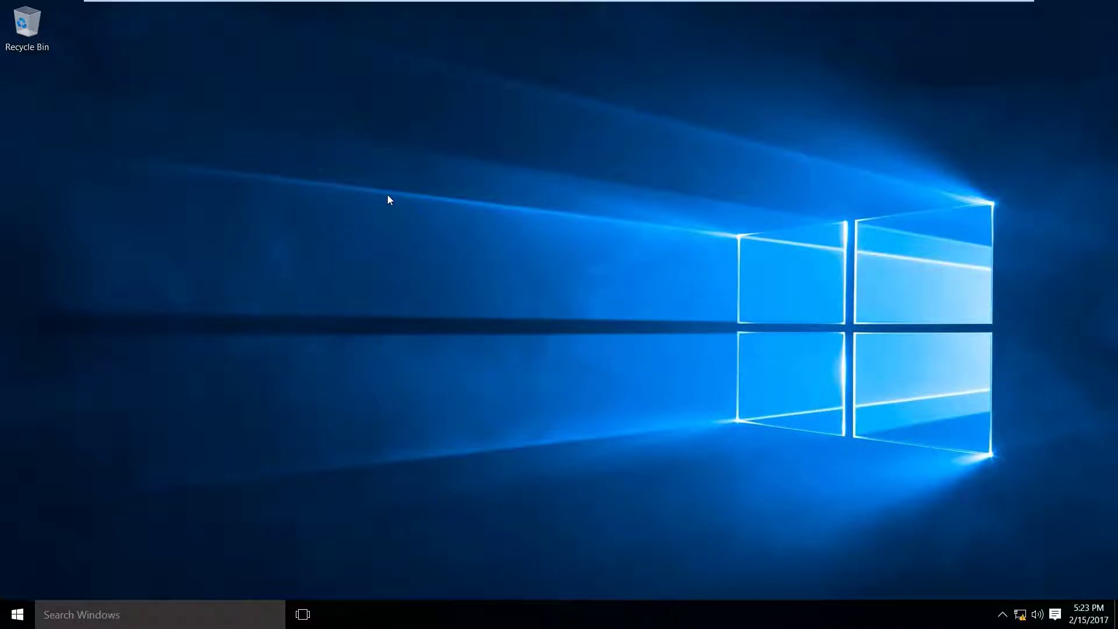
# Open the properties of the Documents folder in File Explorer.
pyautogui.click(22, 615)
pyautogui.click(90, 503)
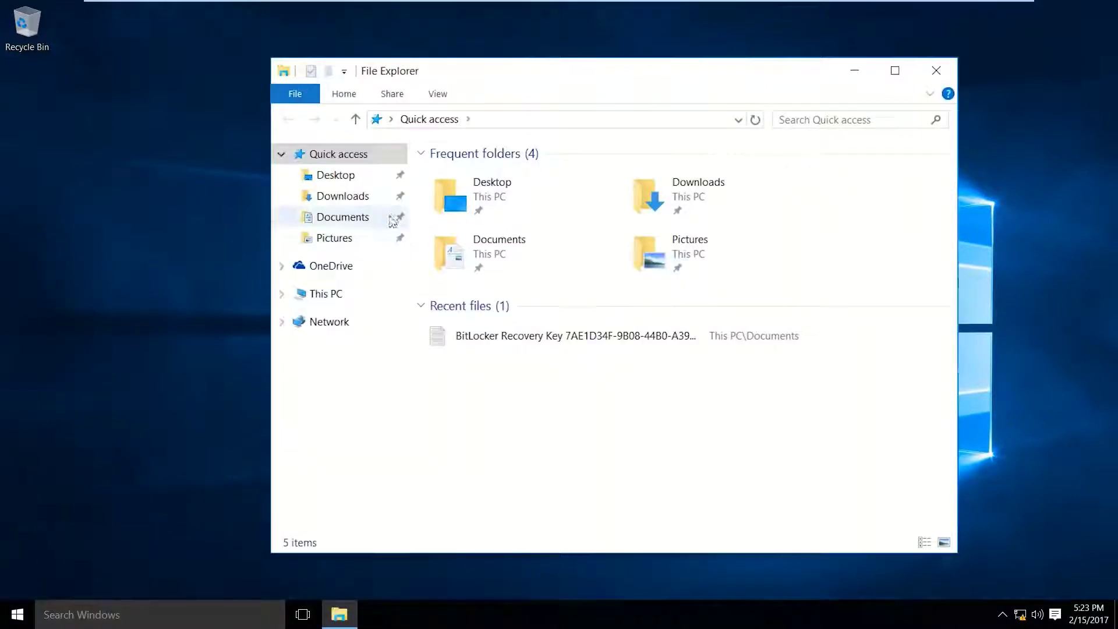
pyautogui.rightClick(475, 249)
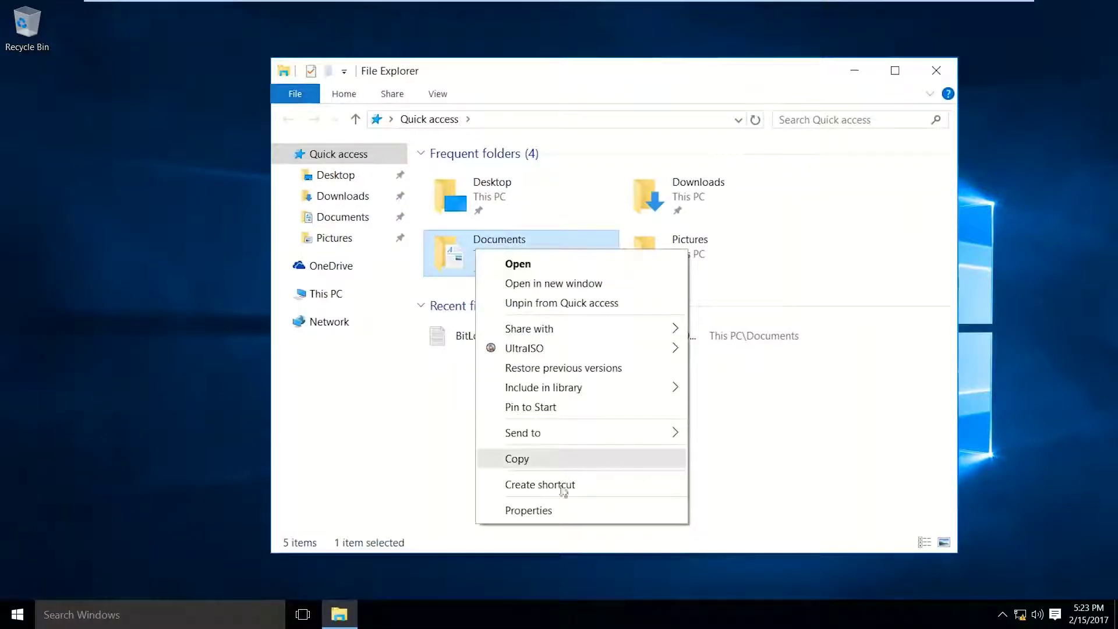
pyautogui.click(551, 512)
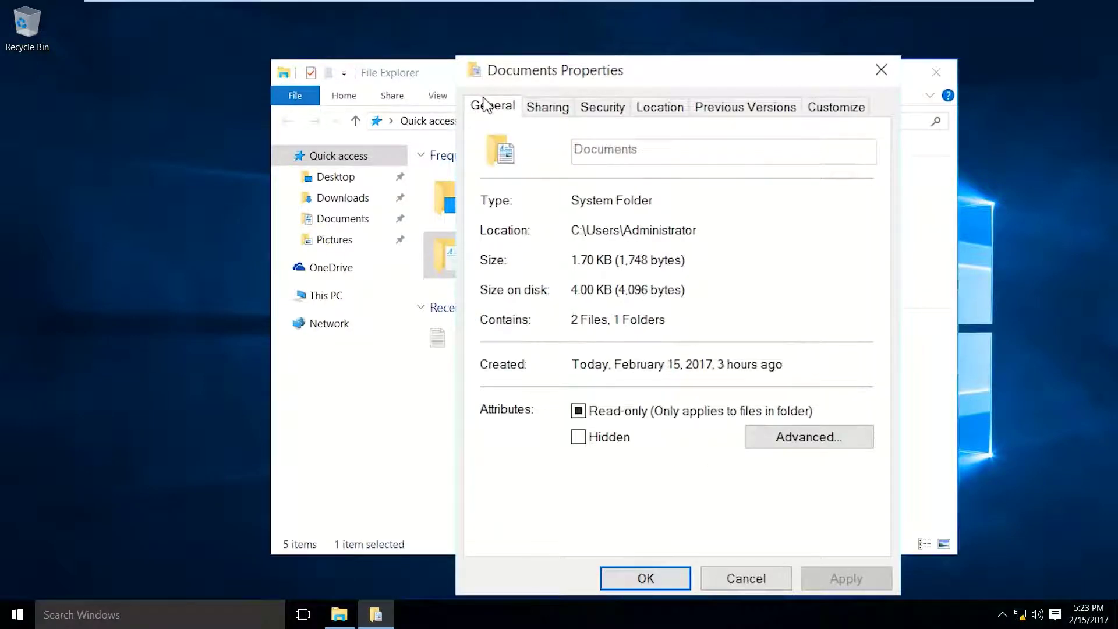
# Encrypt the Documents folder's contents, applying the change to the folder, subfolders and files, and close File Explorer.
pyautogui.click(789, 436)
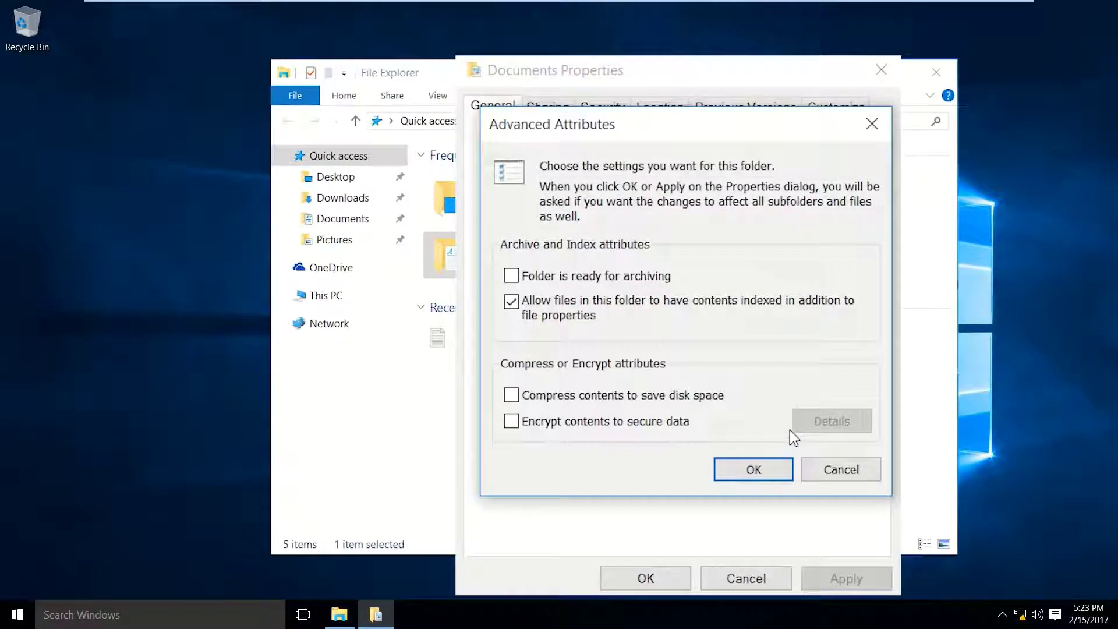
pyautogui.click(511, 422)
pyautogui.click(754, 471)
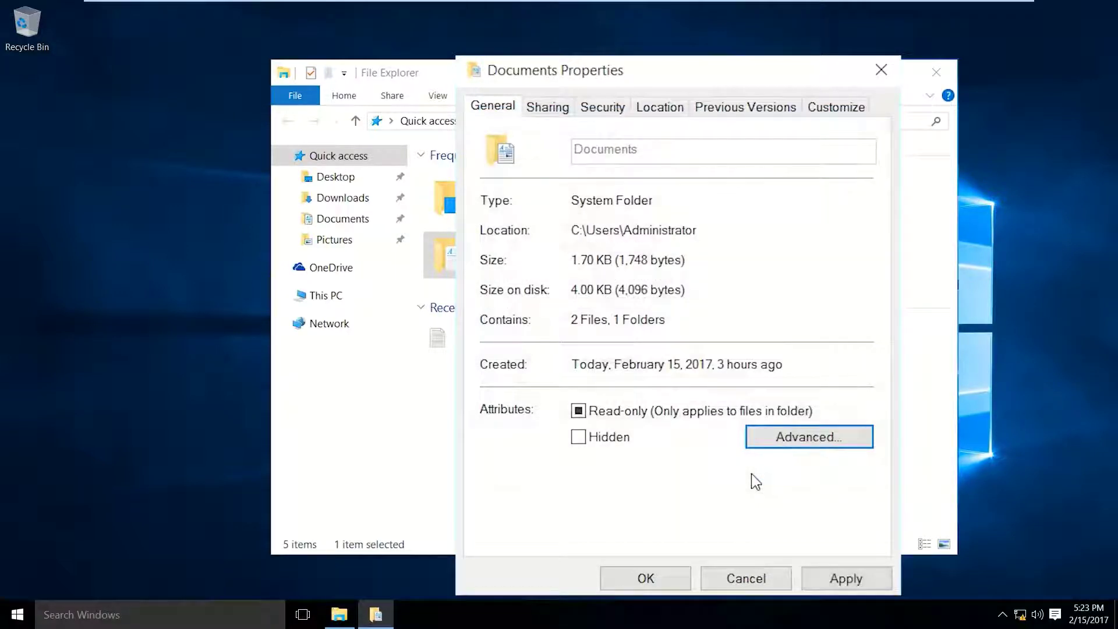
pyautogui.click(831, 580)
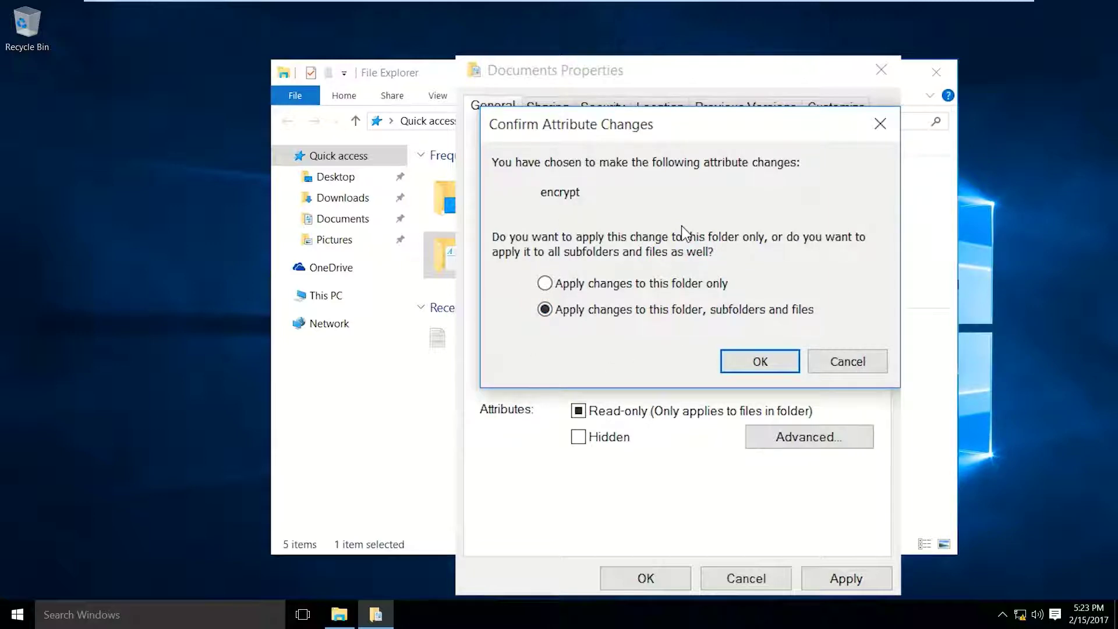
pyautogui.click(752, 361)
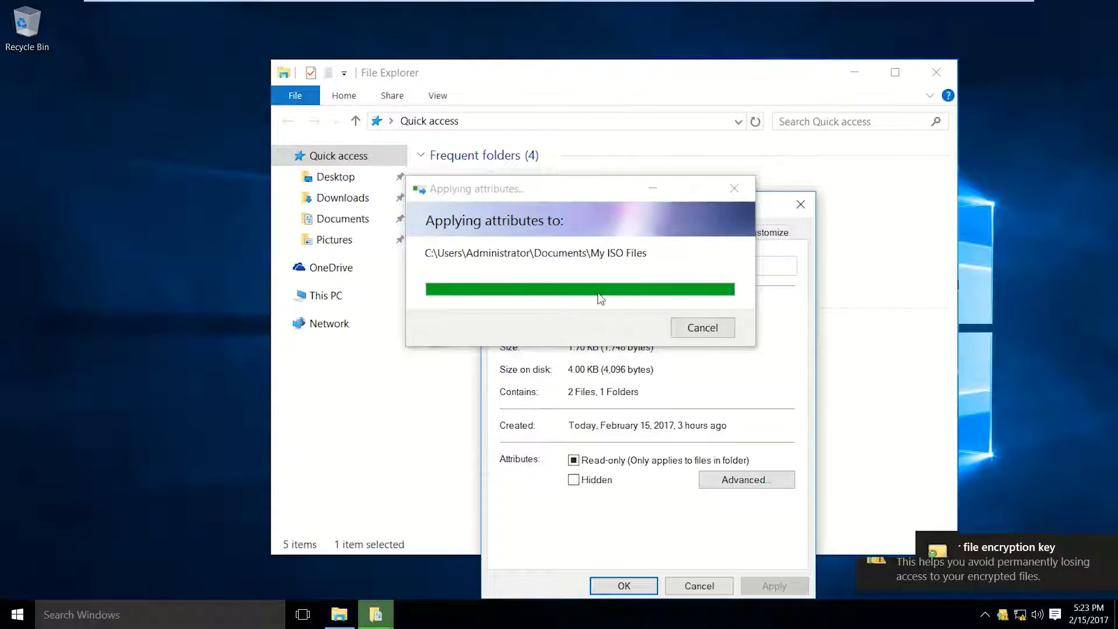
pyautogui.click(633, 580)
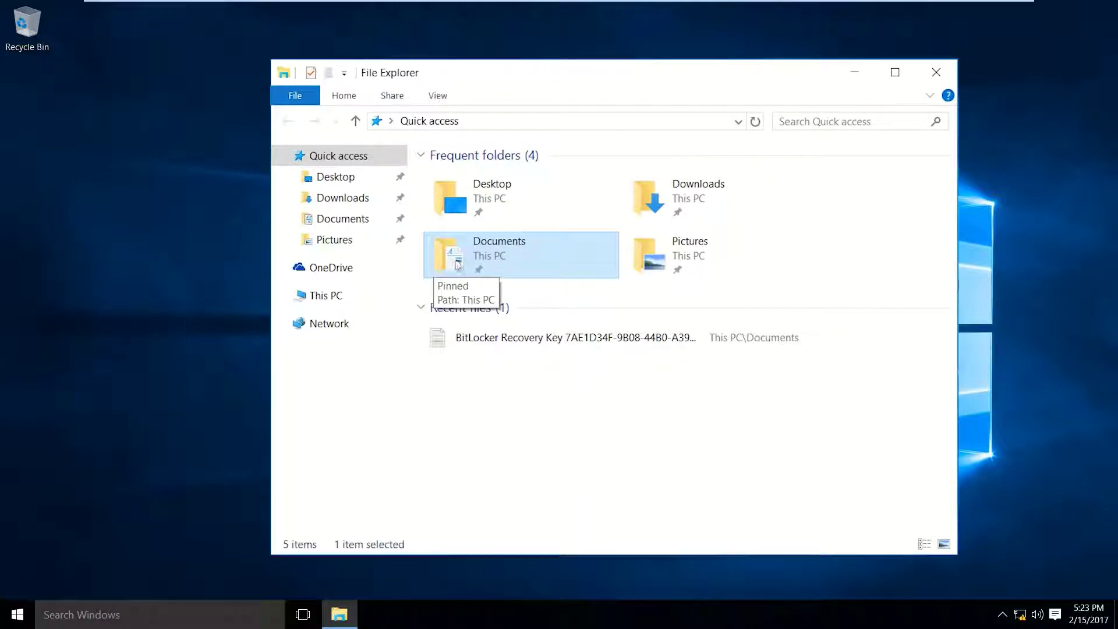
pyautogui.click(936, 73)
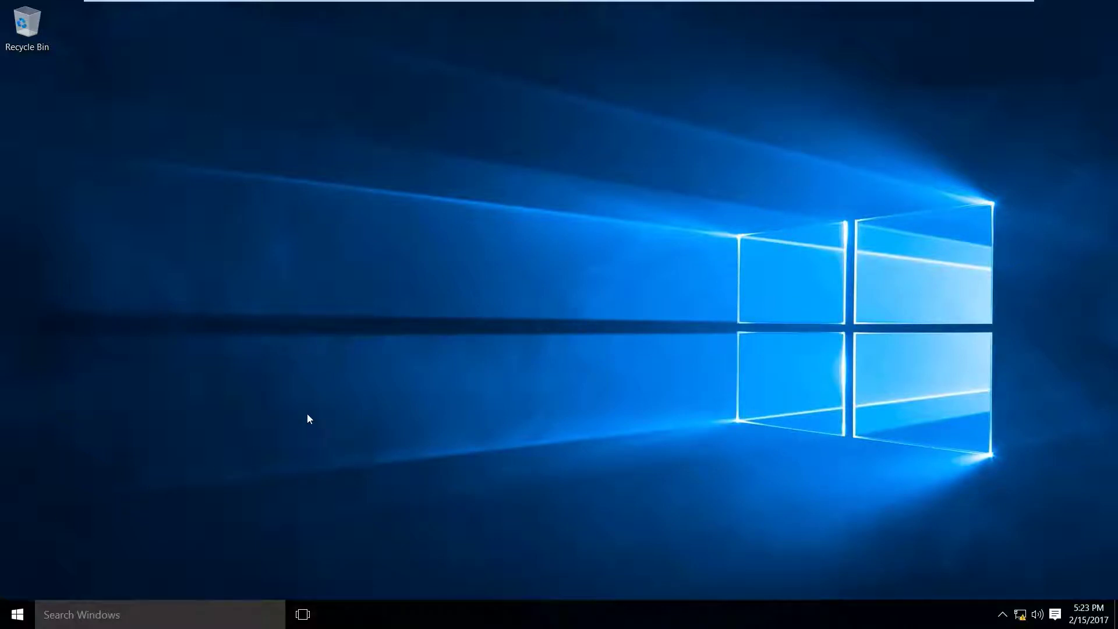
# Search Windows for BitLocker and open Manage BitLocker.
pyautogui.click(18, 614)
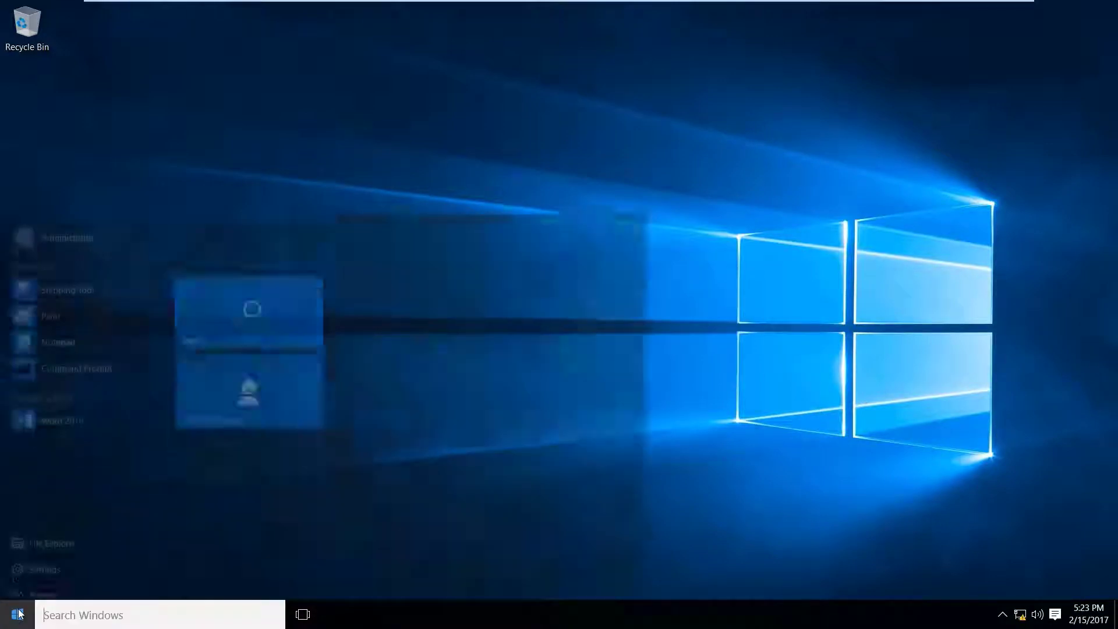
pyautogui.write('bit')
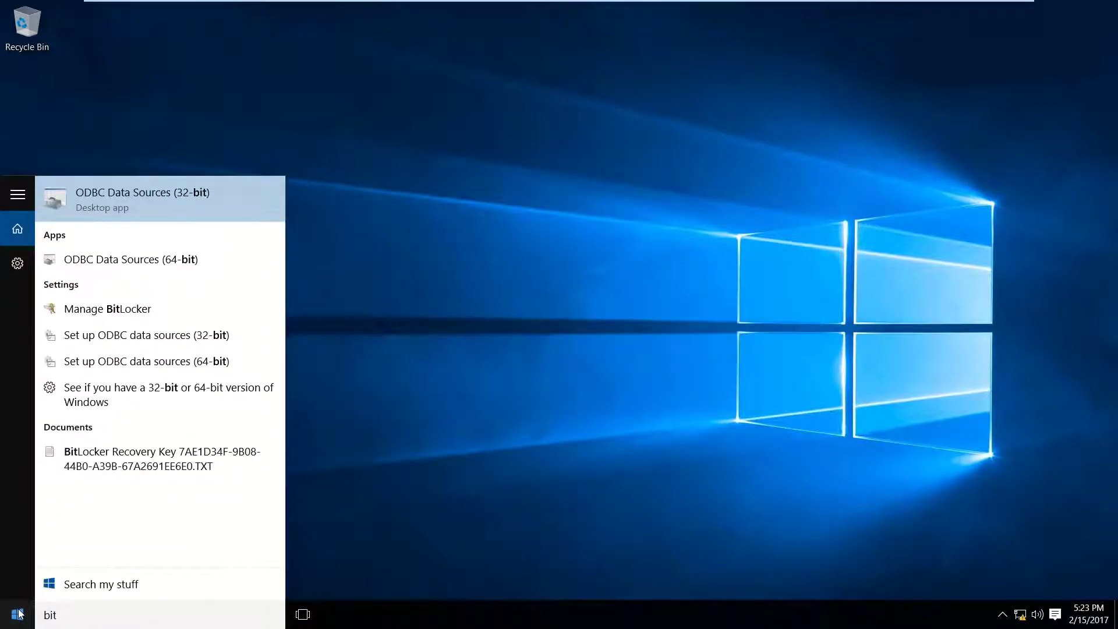
pyautogui.write('lo')
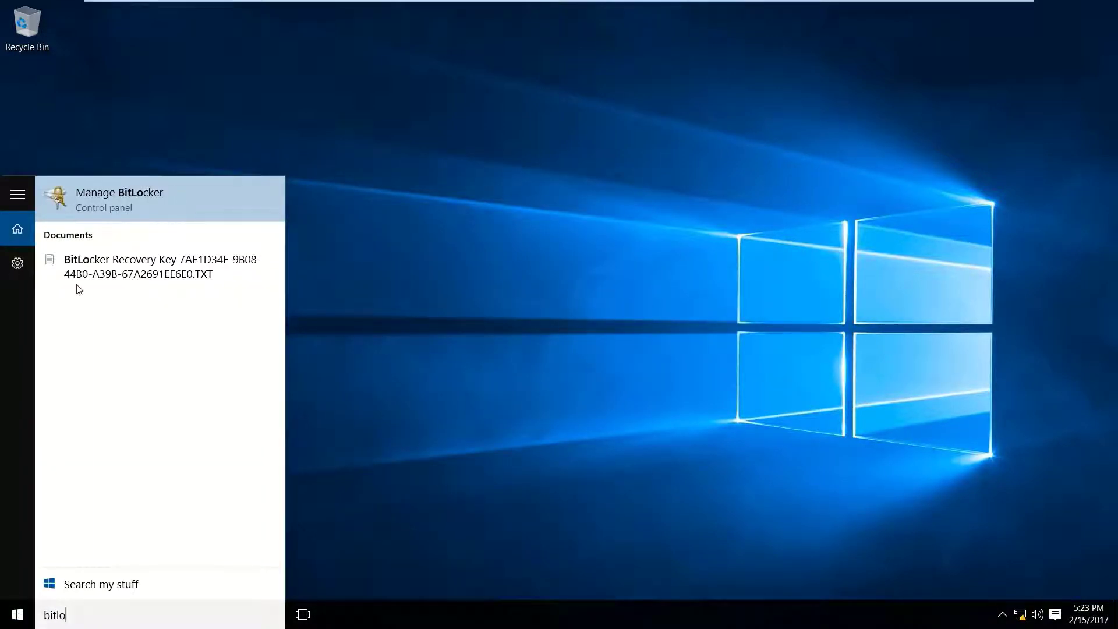
pyautogui.click(159, 197)
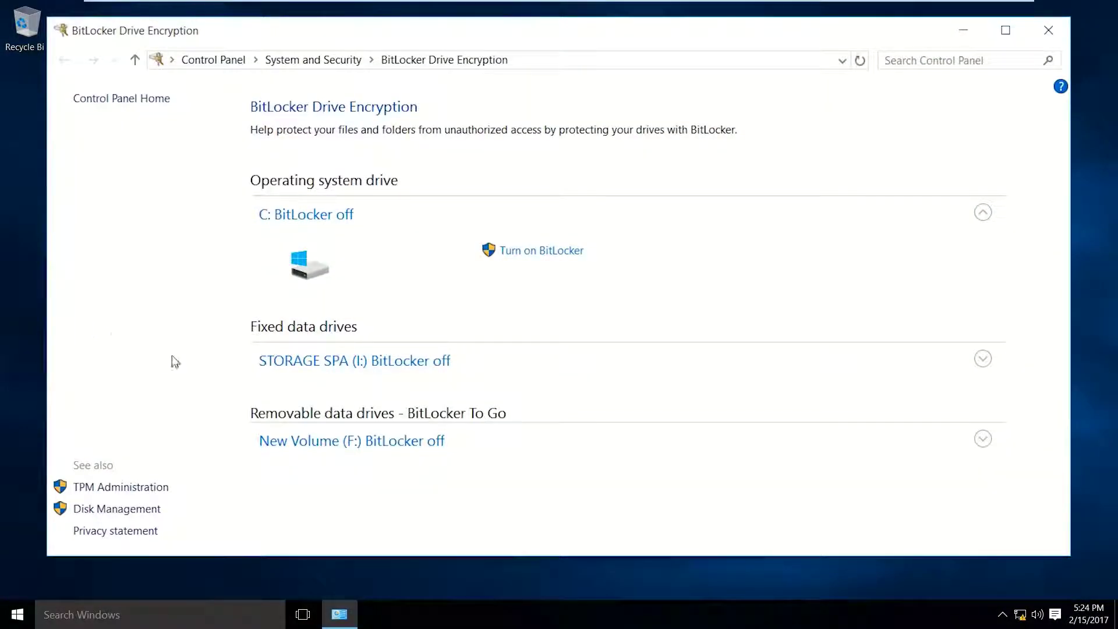
# Try to turn on BitLocker for the operating system drive C: and dismiss the wizard.
pyautogui.click(537, 251)
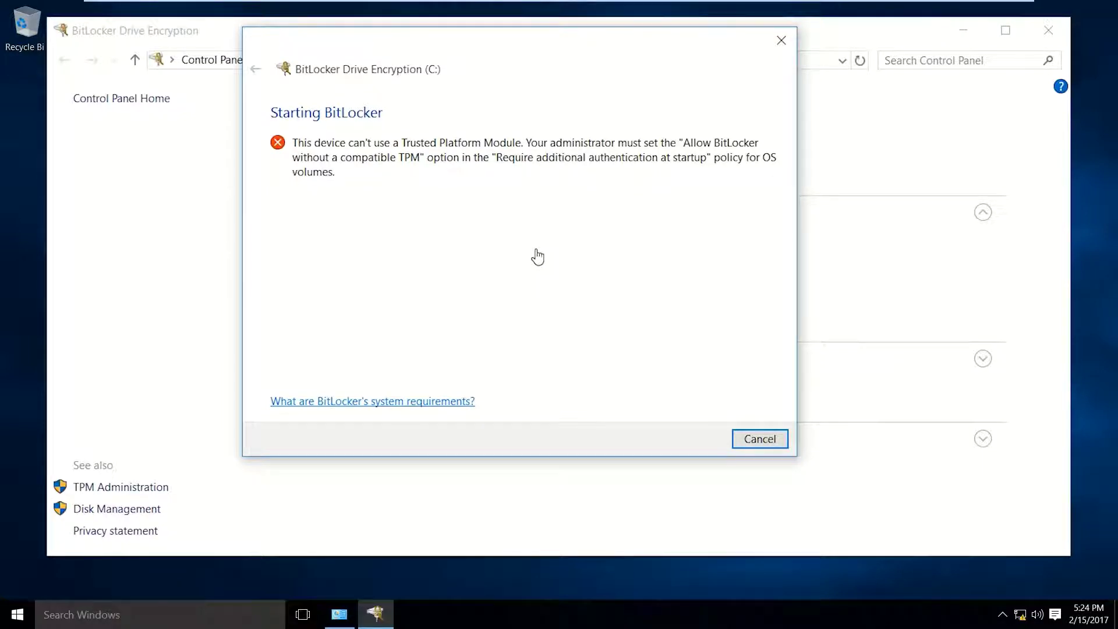
pyautogui.moveTo(534, 68); pyautogui.dragTo(841, 72)
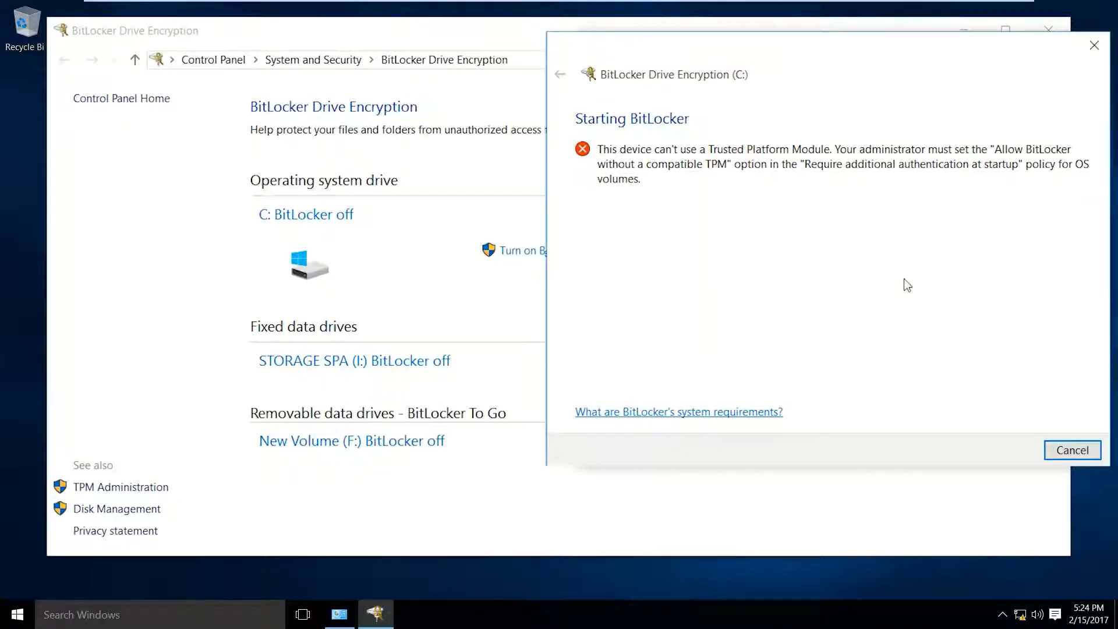
pyautogui.click(1074, 450)
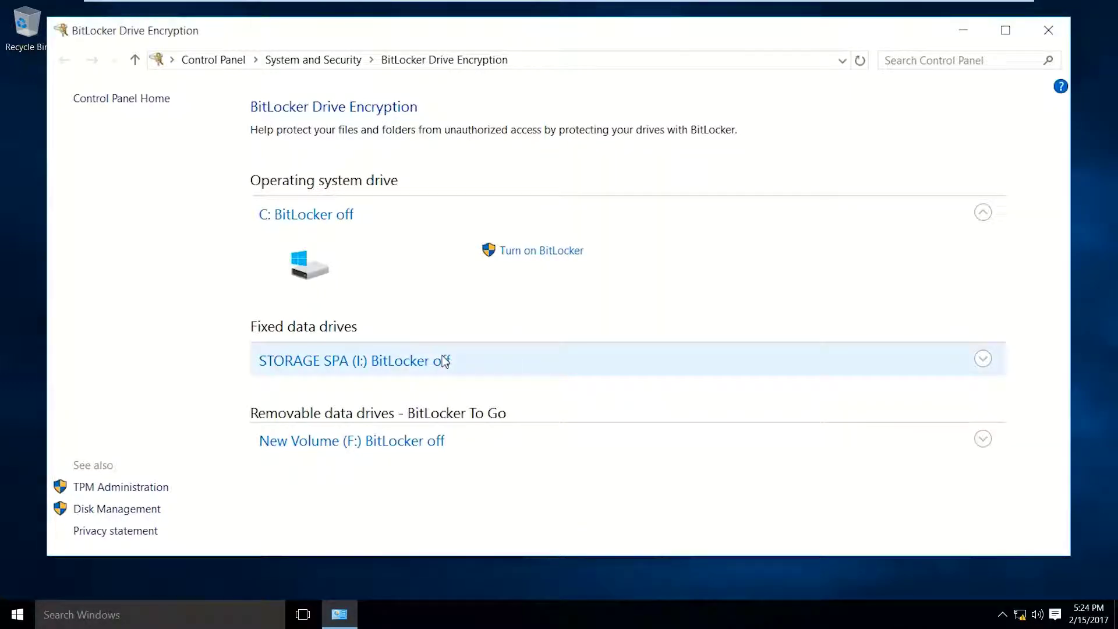
# Start turning on BitLocker for the STORAGE SPA (I:) drive, choosing password unlock and entering and re-entering the drive password.
pyautogui.click(481, 358)
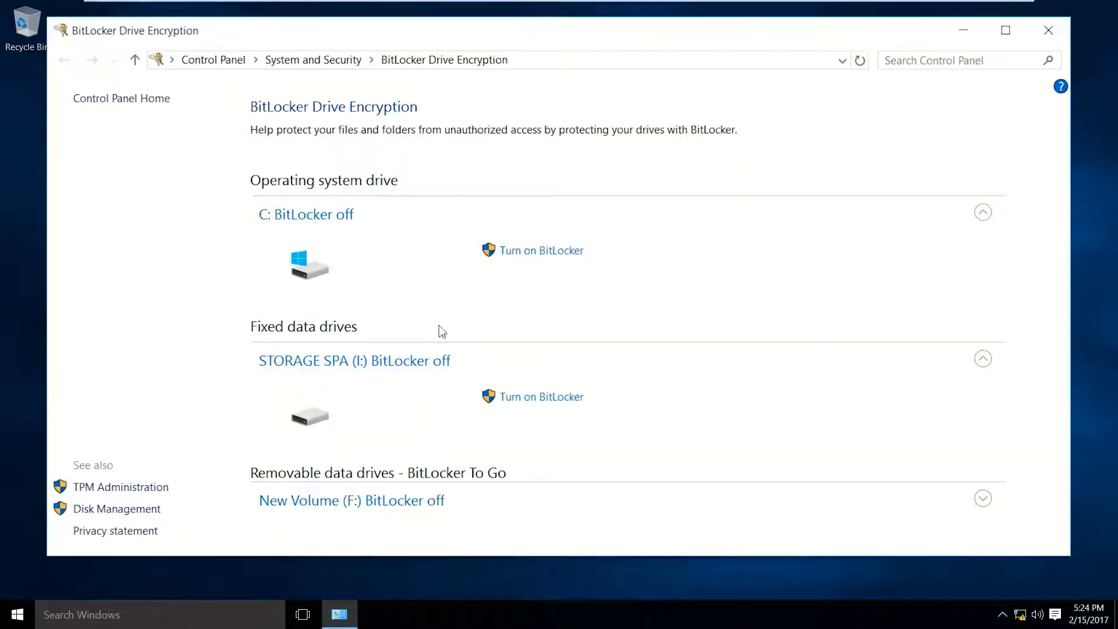
pyautogui.click(533, 399)
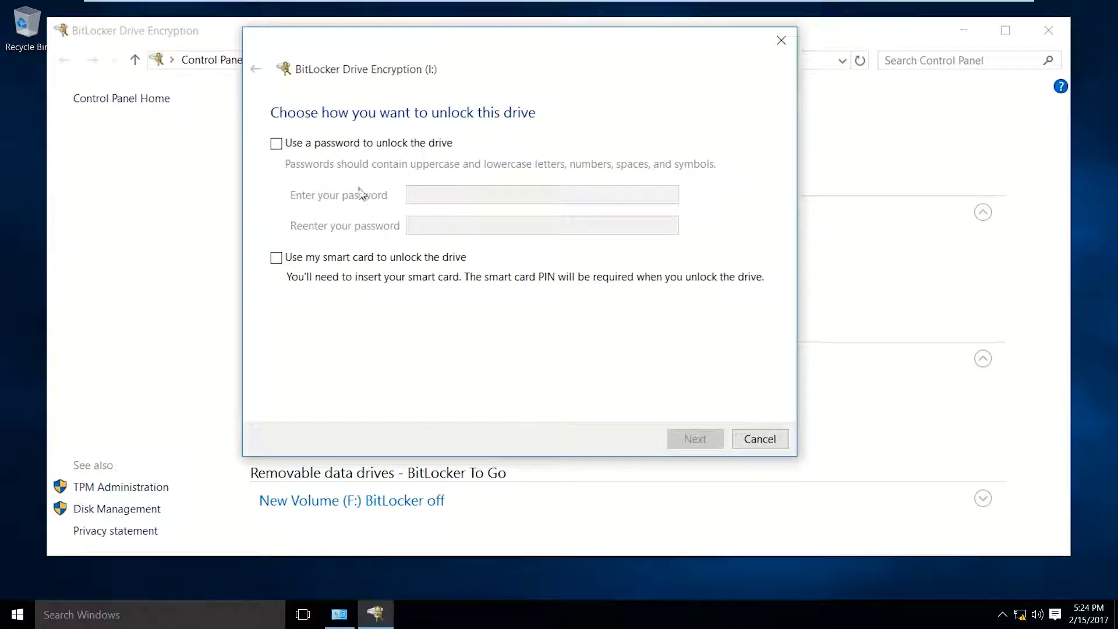
pyautogui.click(276, 143)
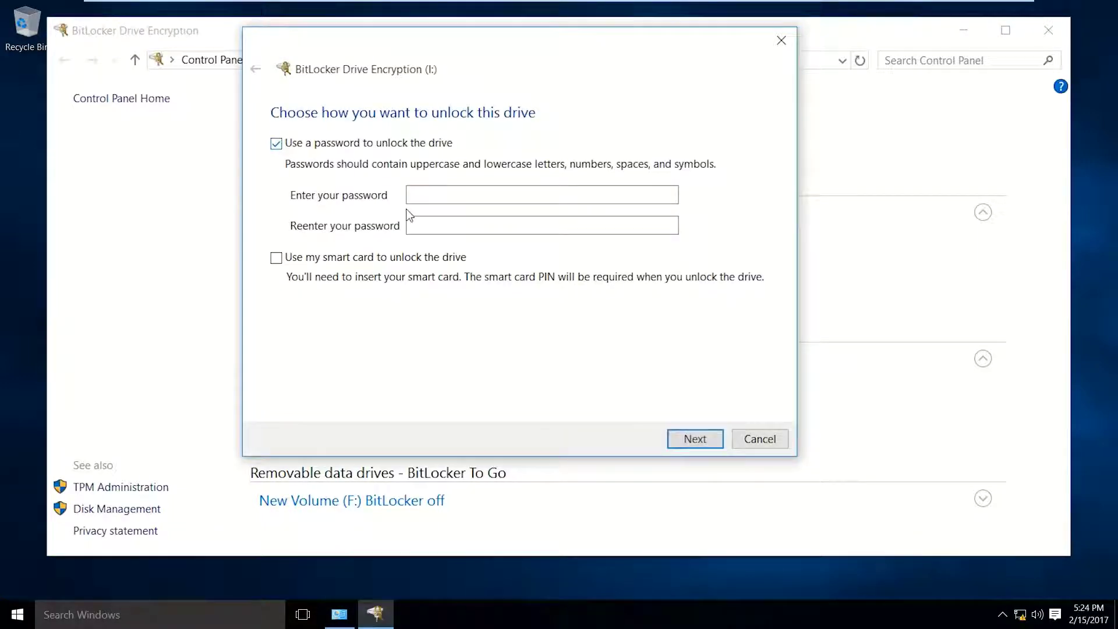
pyautogui.click(463, 197)
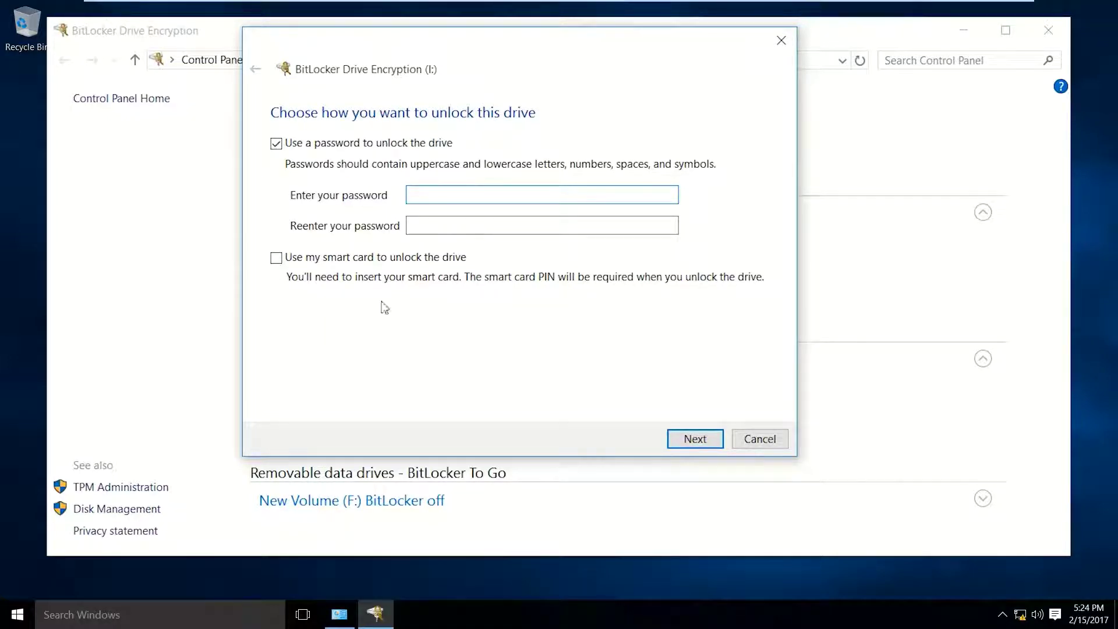
pyautogui.write('•••••••••')
pyautogui.press('Tab')
pyautogui.write('••••••')
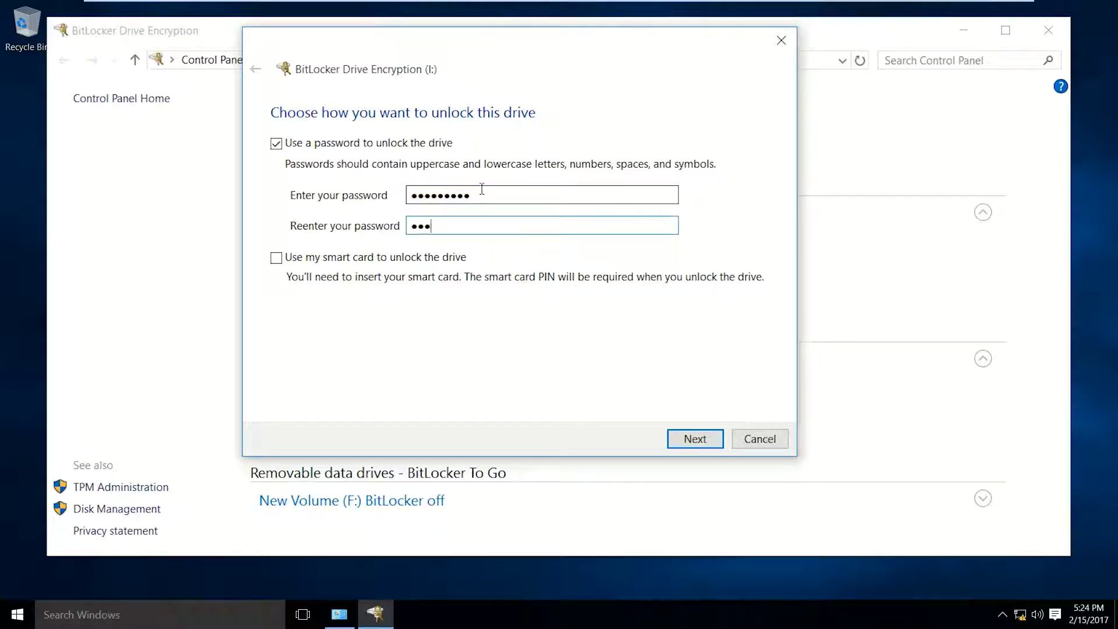
pyautogui.write('•••')
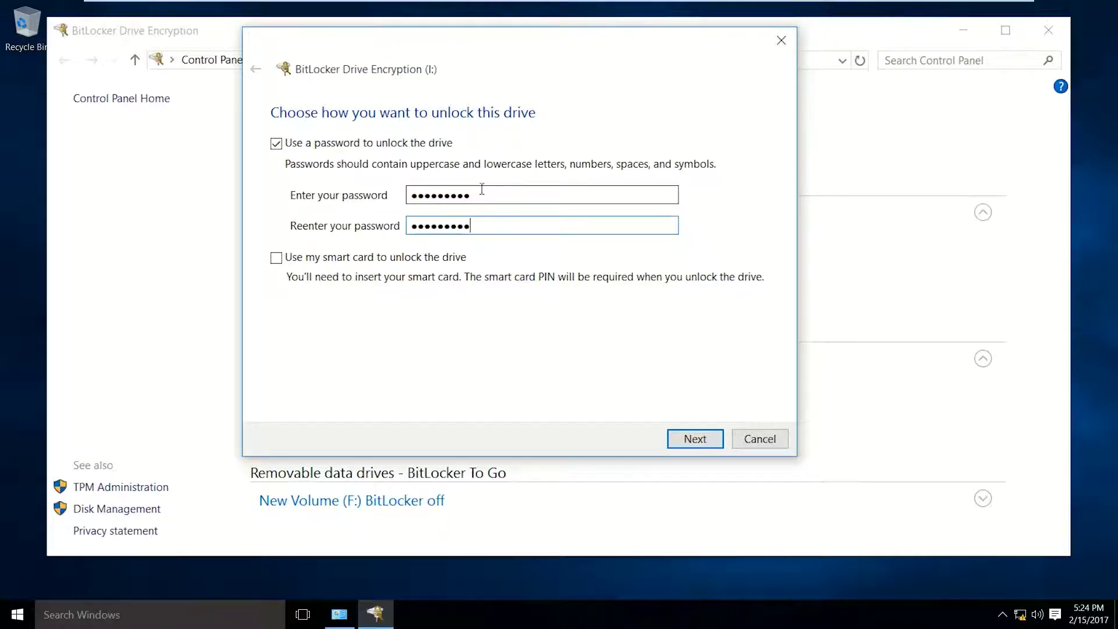
pyautogui.click(699, 439)
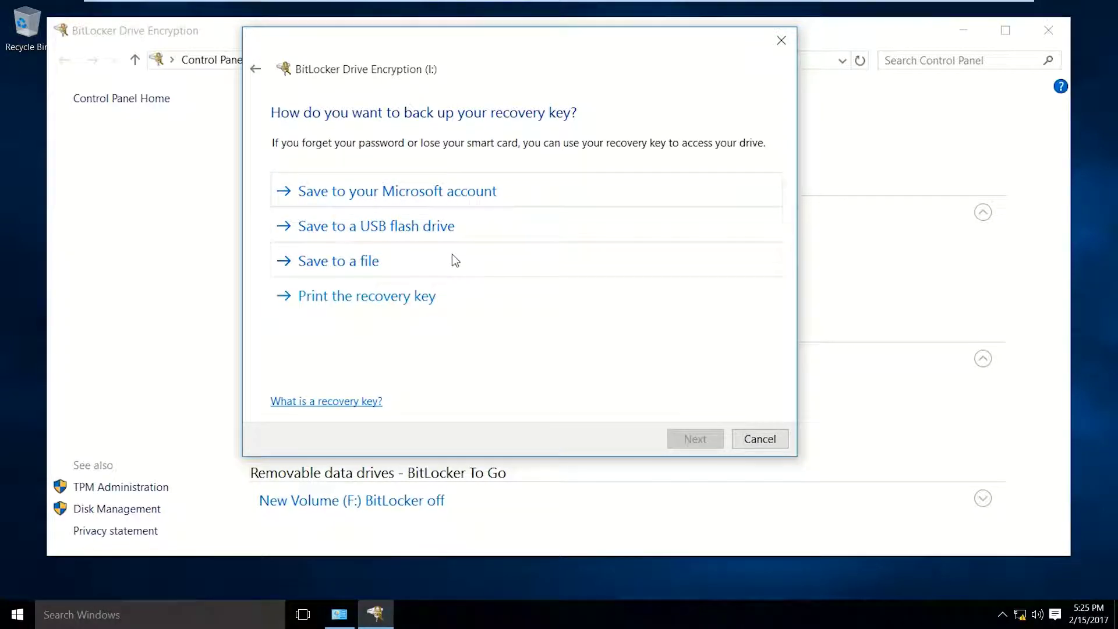
# Back up the I: drive's recovery key to a text file on the Desktop, keeping the suggested file name.
pyautogui.click(487, 269)
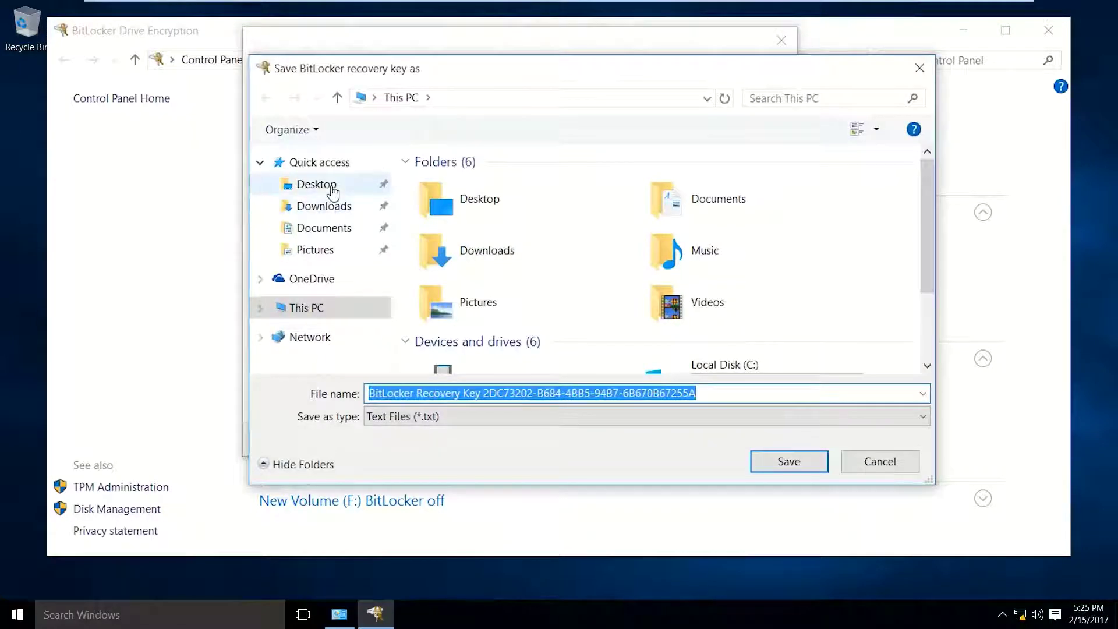
pyautogui.doubleClick(479, 221)
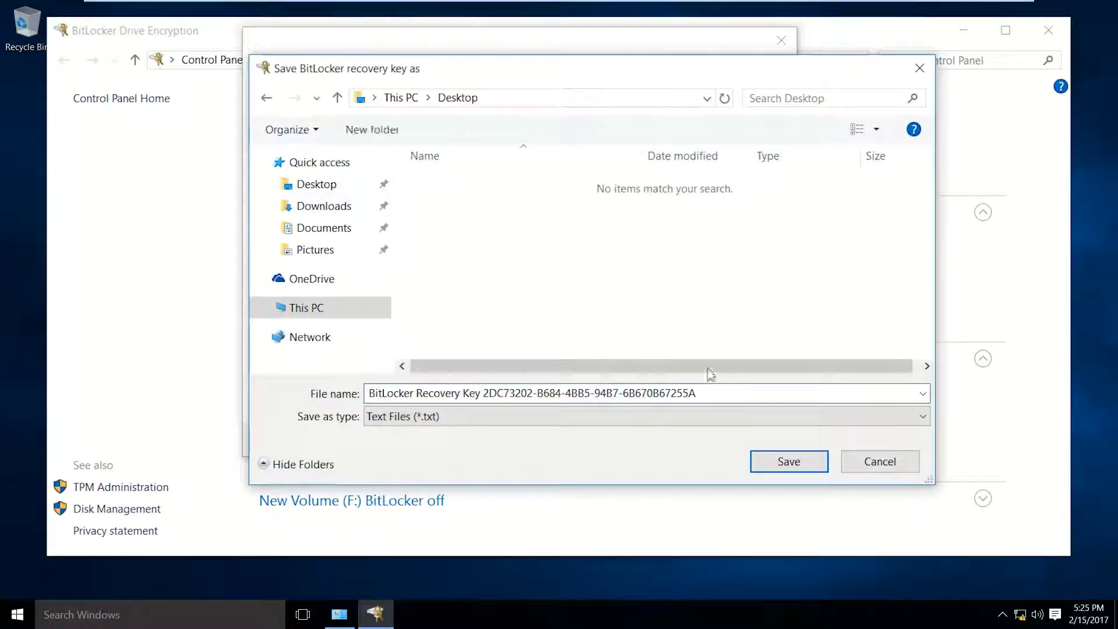
pyautogui.click(792, 463)
pyautogui.click(589, 271)
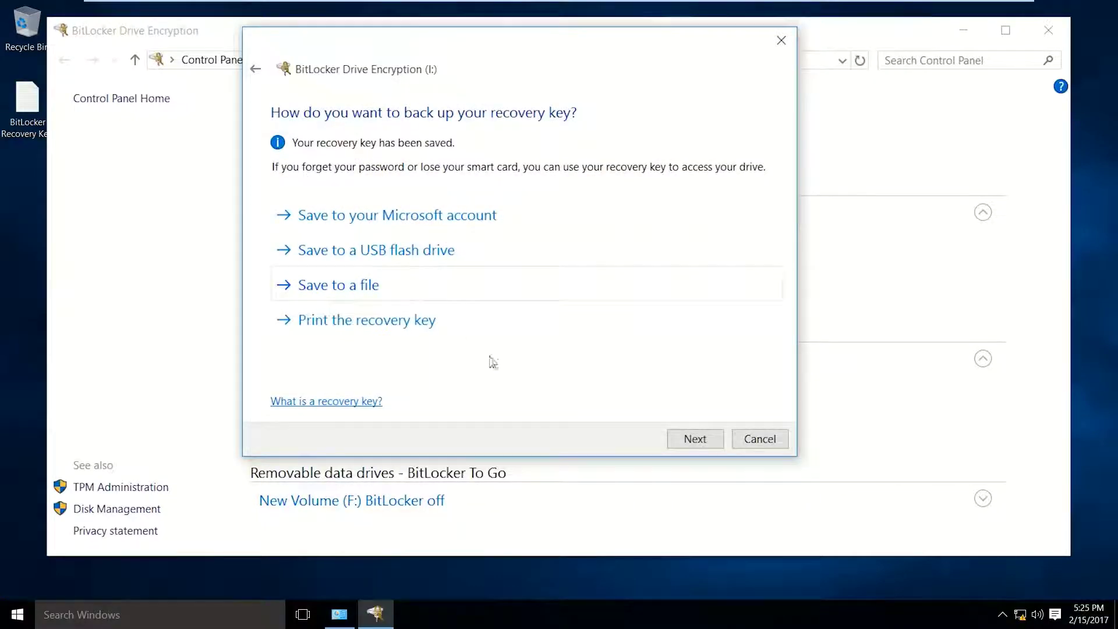
# Start encrypting the I: drive and close the completion notice.
pyautogui.click(708, 441)
pyautogui.click(708, 444)
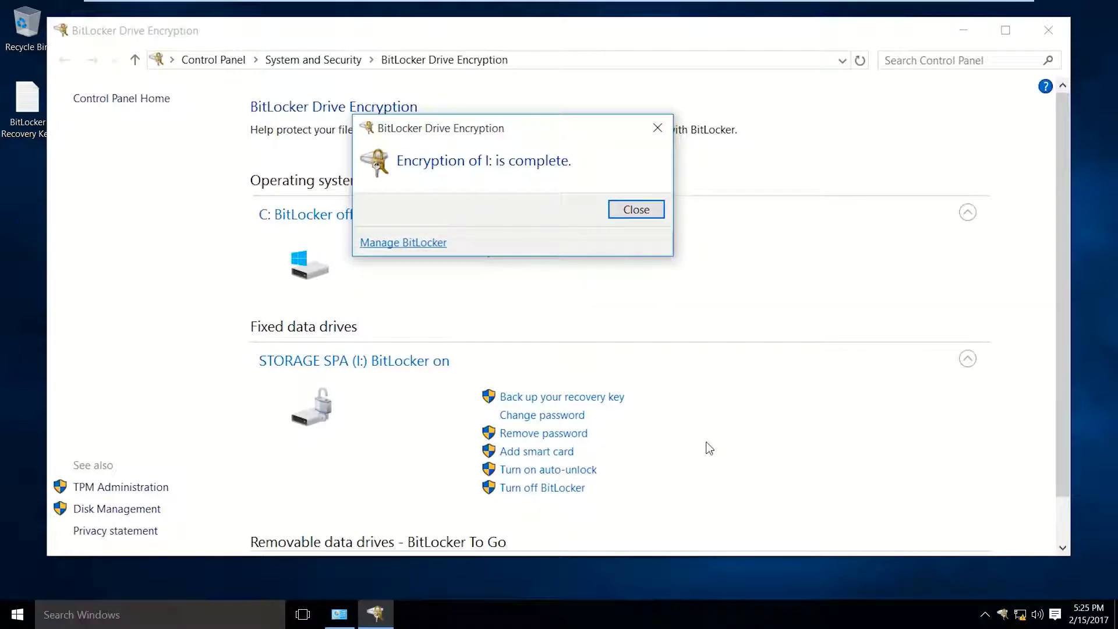
pyautogui.click(637, 213)
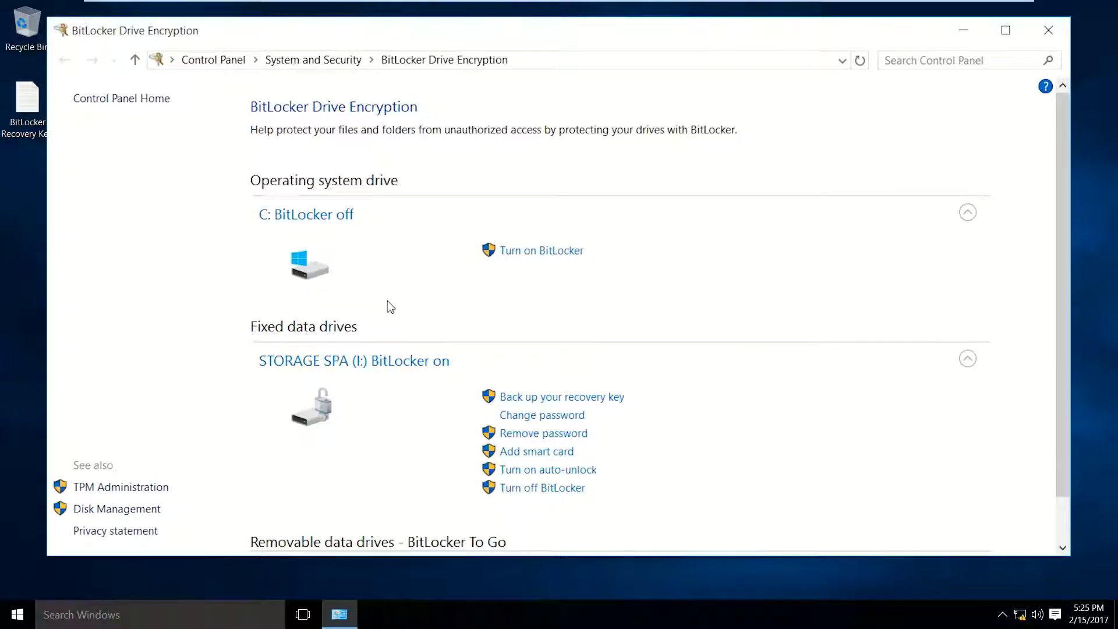
# Start turning on BitLocker for the removable New Volume (F:) drive, choosing password unlock and entering and re-entering the drive password.
pyautogui.scroll(-1, 402, 300)
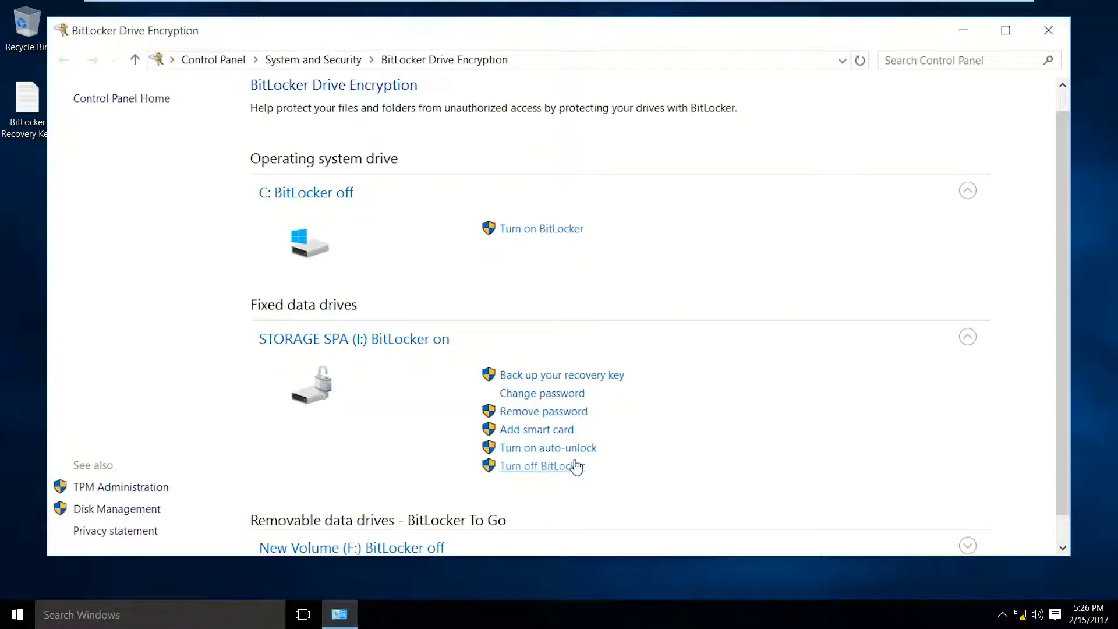
pyautogui.scroll(-1, 716, 335)
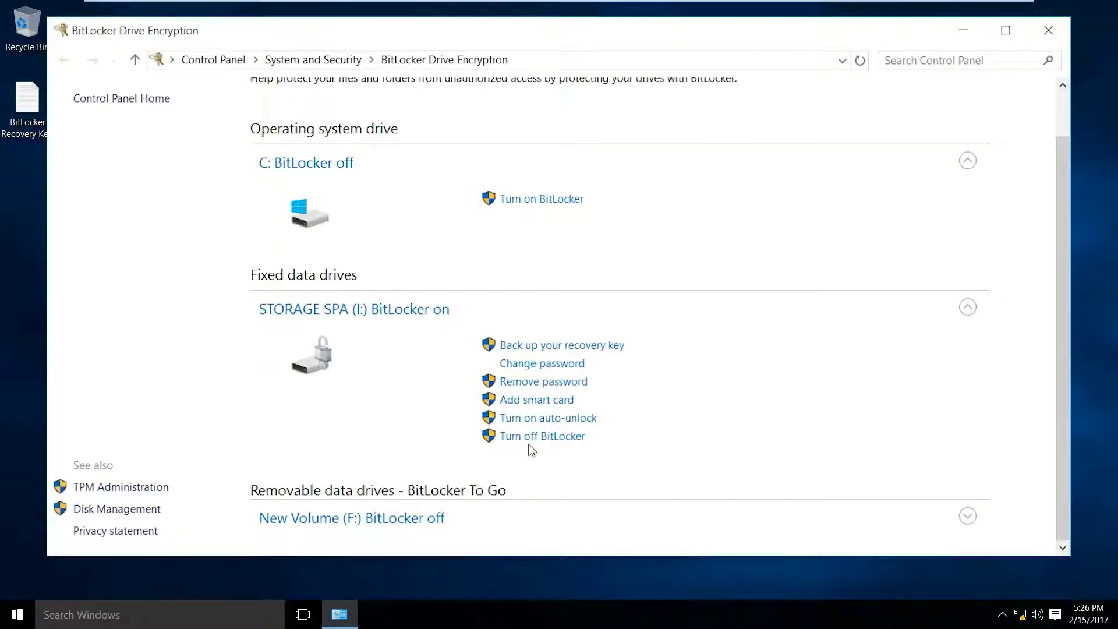
pyautogui.click(460, 521)
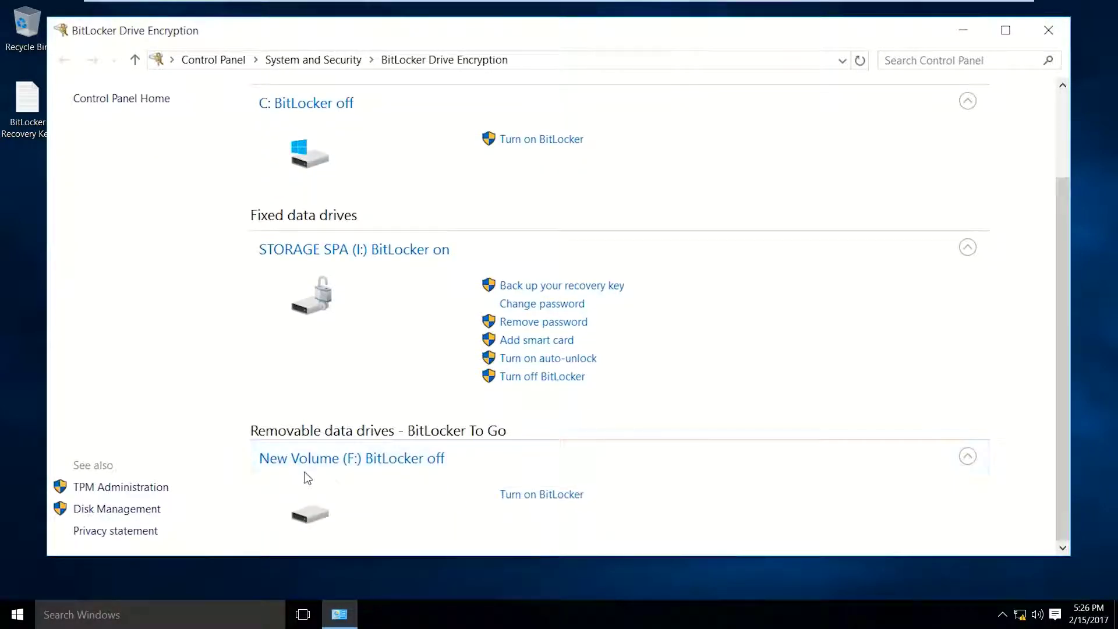
pyautogui.click(577, 499)
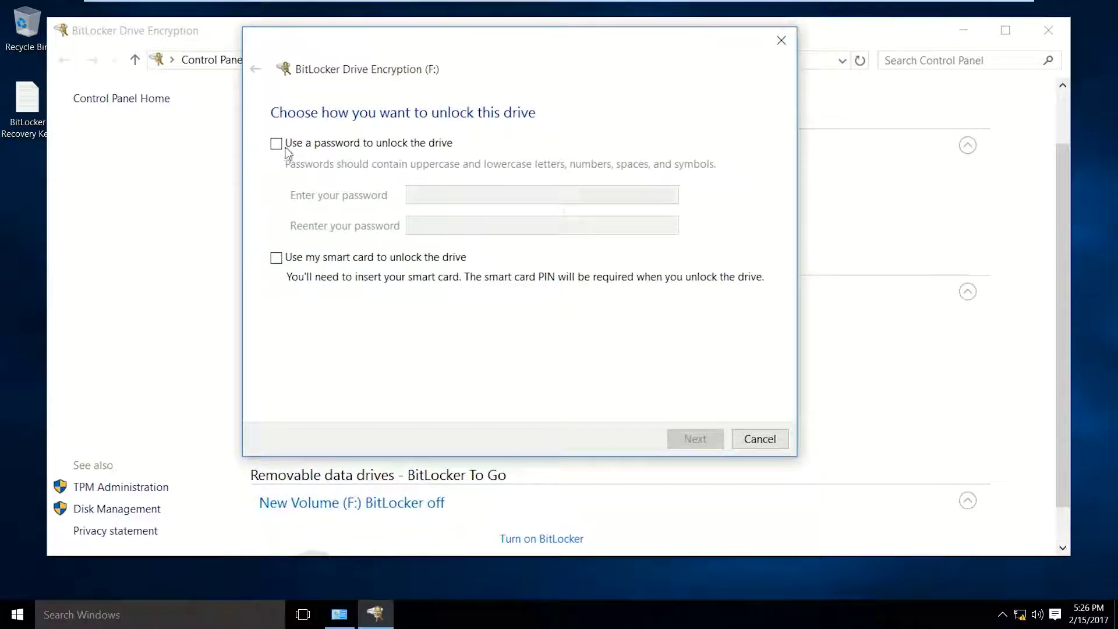
pyautogui.click(283, 147)
pyautogui.click(414, 187)
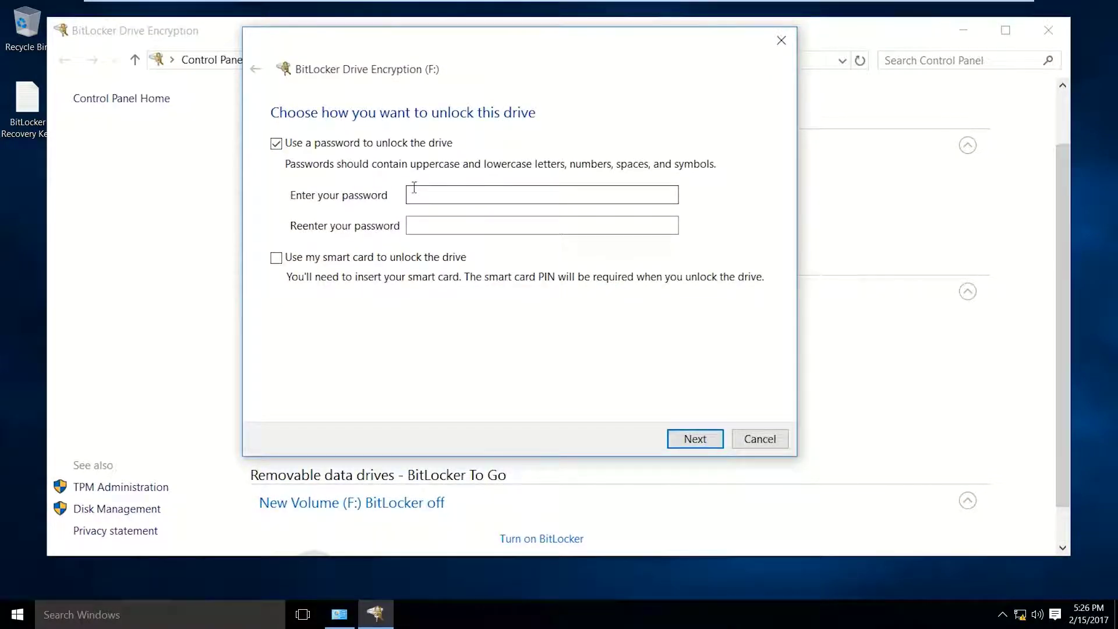
pyautogui.write('•••••')
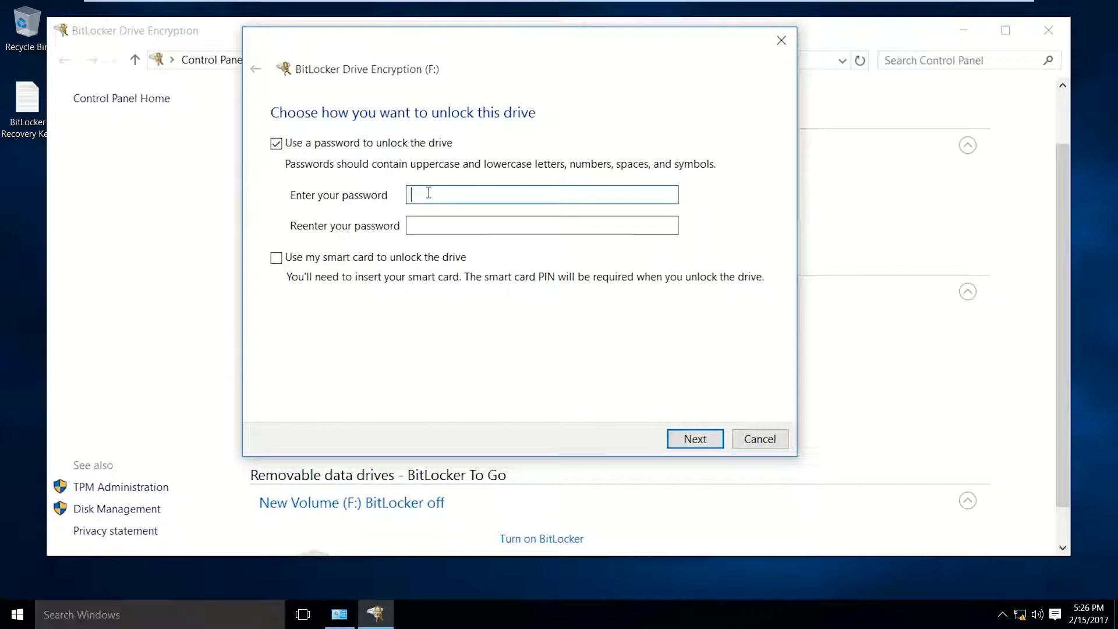
pyautogui.write('••••')
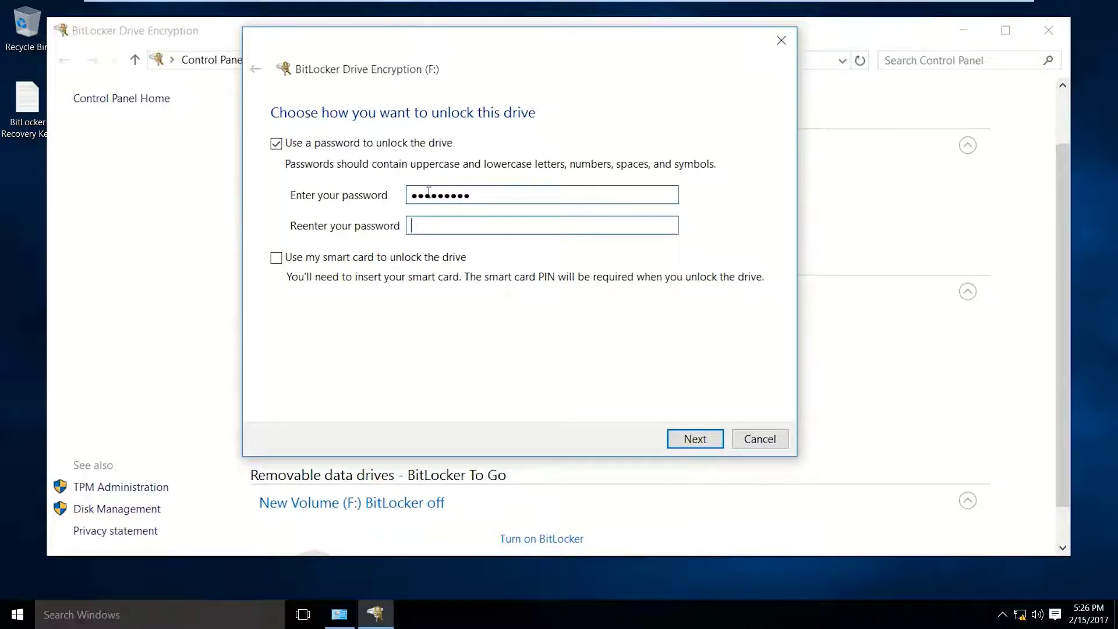
pyautogui.write('•••••••••')
pyautogui.press('Return')
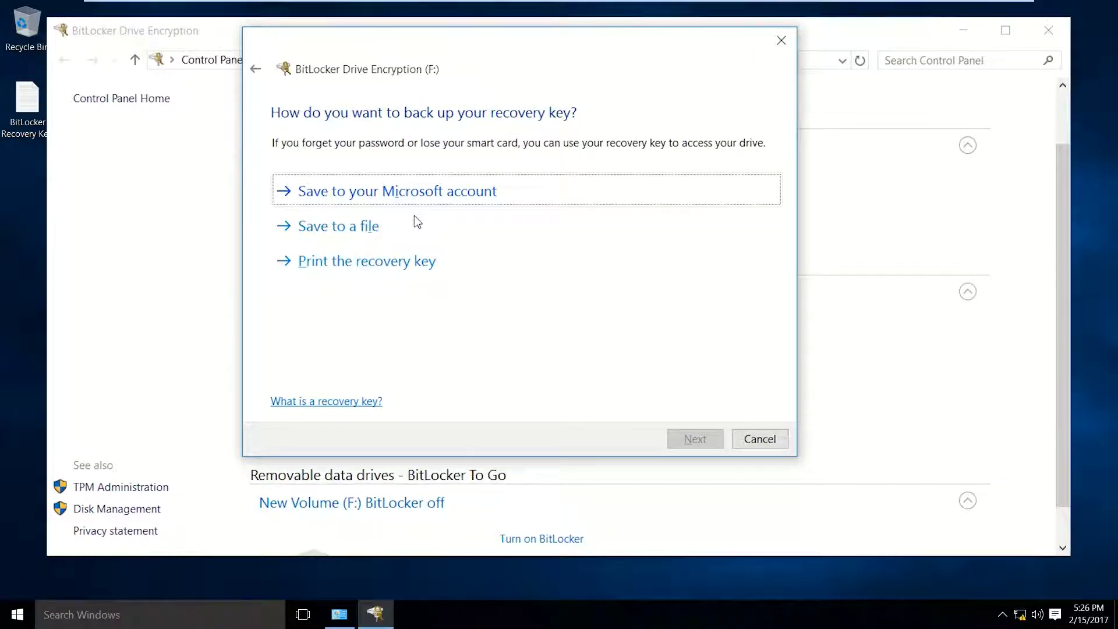
# Back up the F: drive's recovery key to a text file on the Desktop, keeping the suggested name and agreeing to store it on this PC.
pyautogui.click(441, 223)
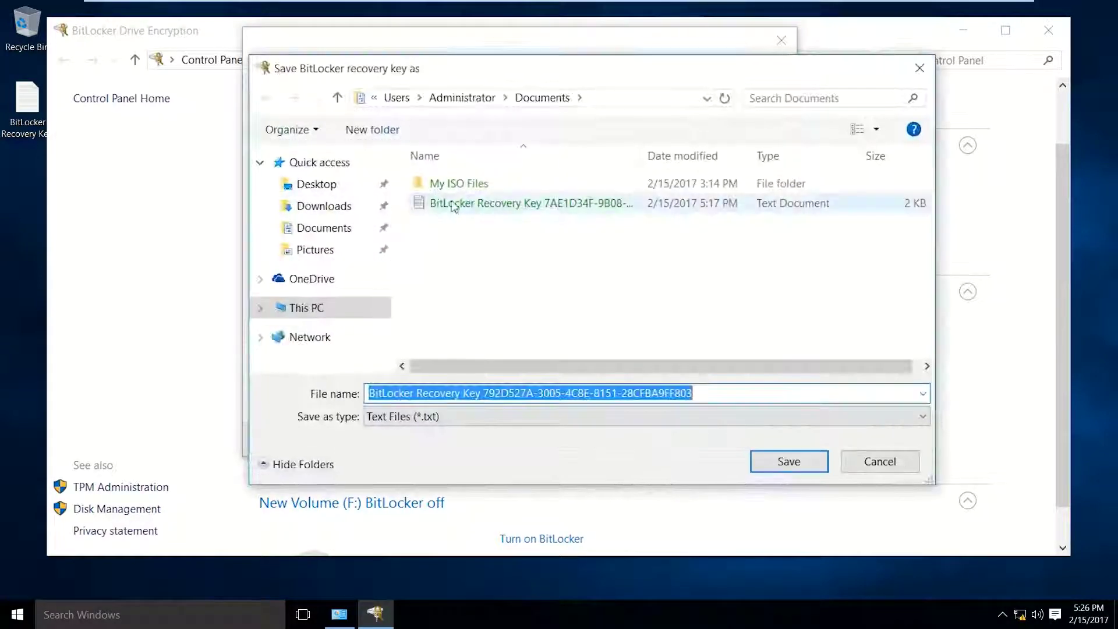
pyautogui.click(317, 184)
pyautogui.click(789, 461)
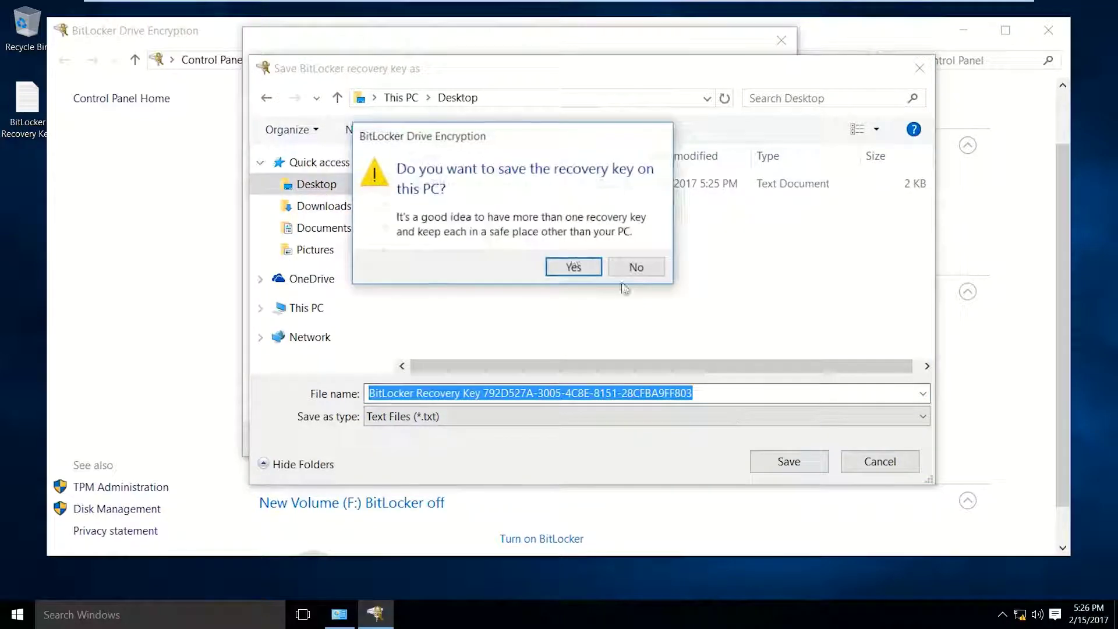
pyautogui.click(572, 267)
pyautogui.click(696, 439)
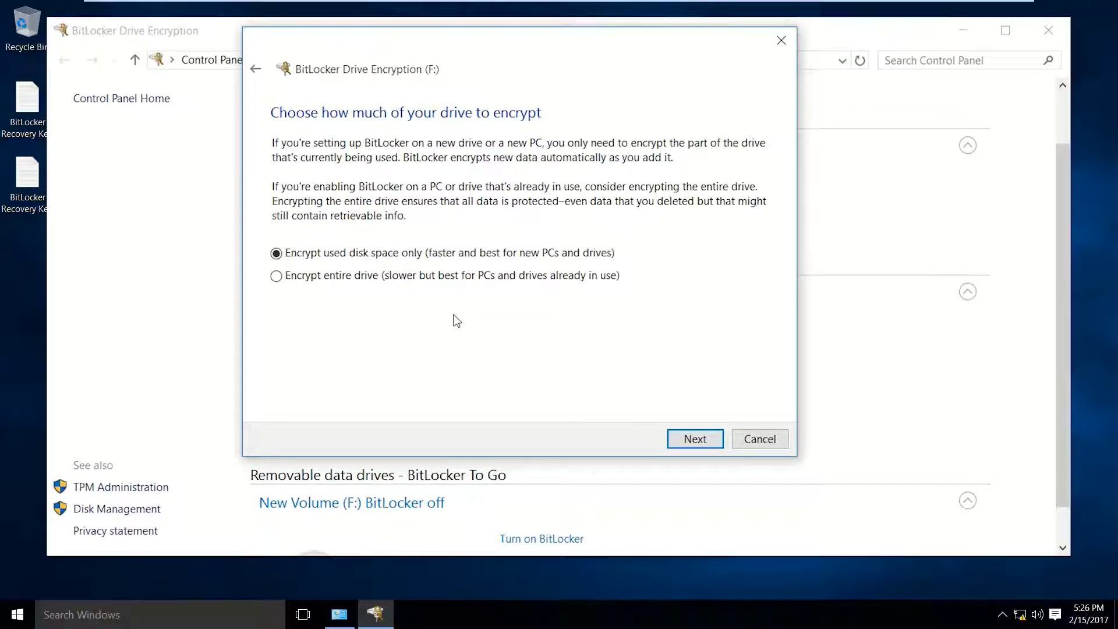
# Choose to encrypt the entire F: drive and start the encryption.
pyautogui.click(278, 277)
pyautogui.click(693, 445)
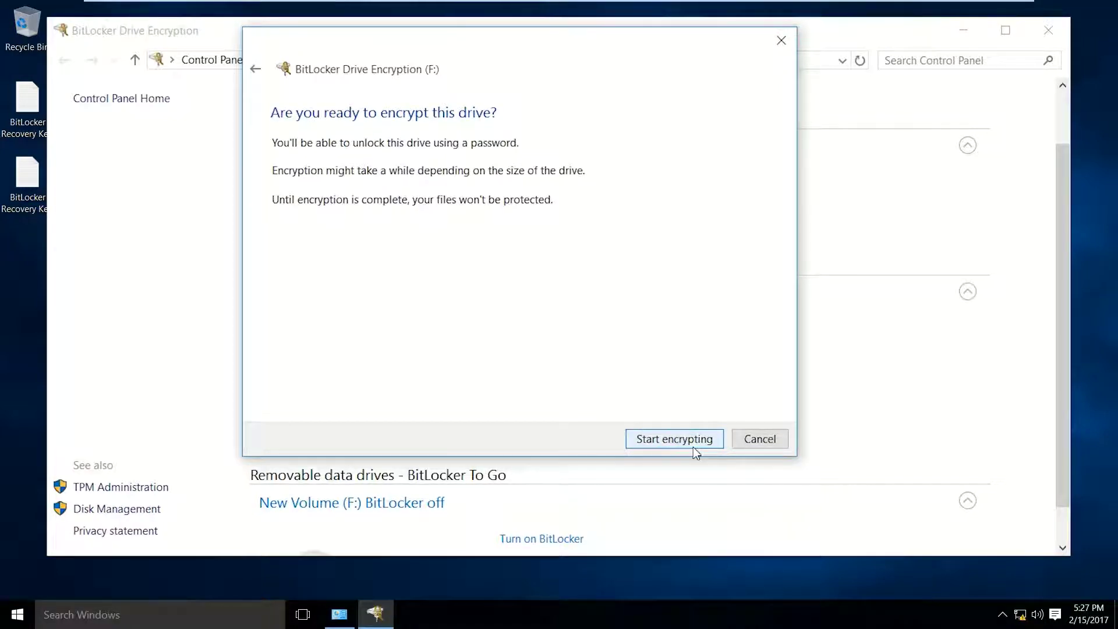
pyautogui.click(693, 446)
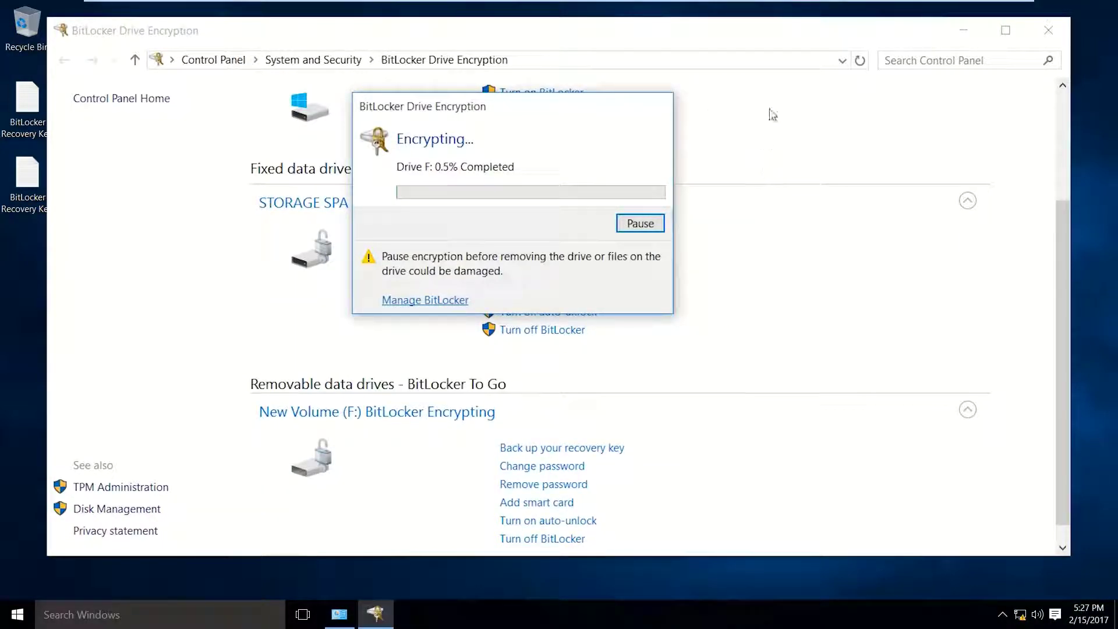